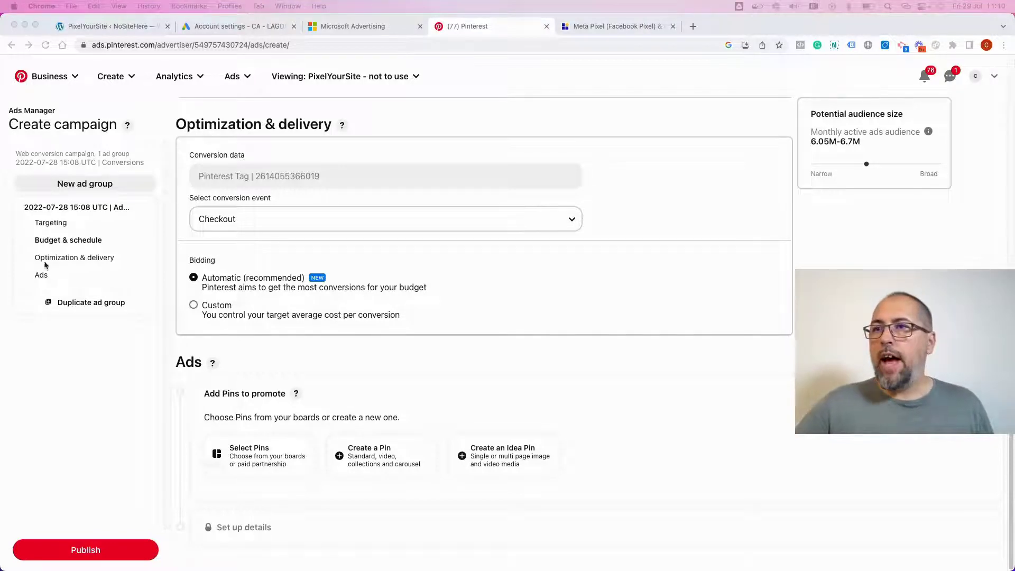
pyautogui.click(368, 449)
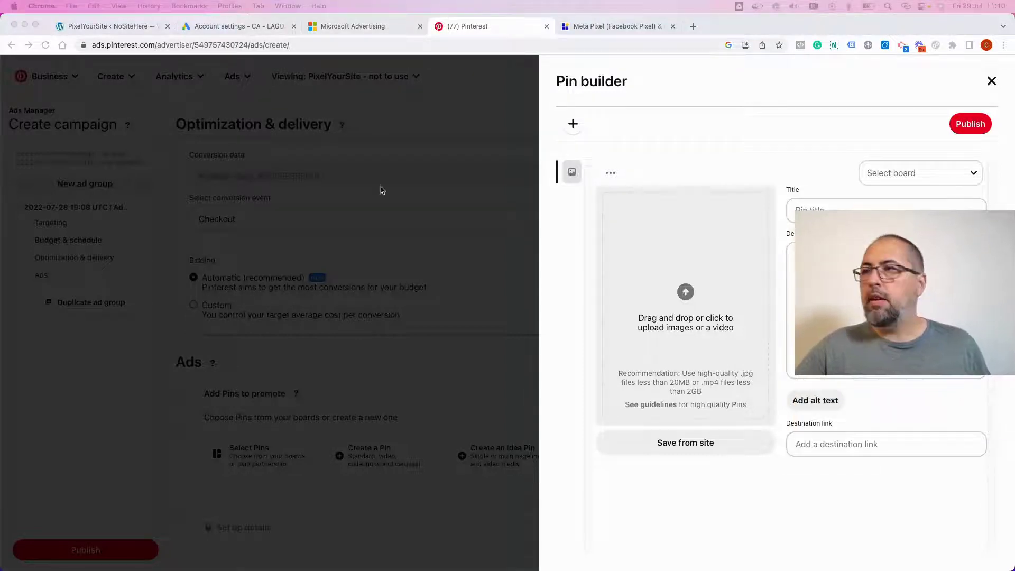
pyautogui.click(852, 442)
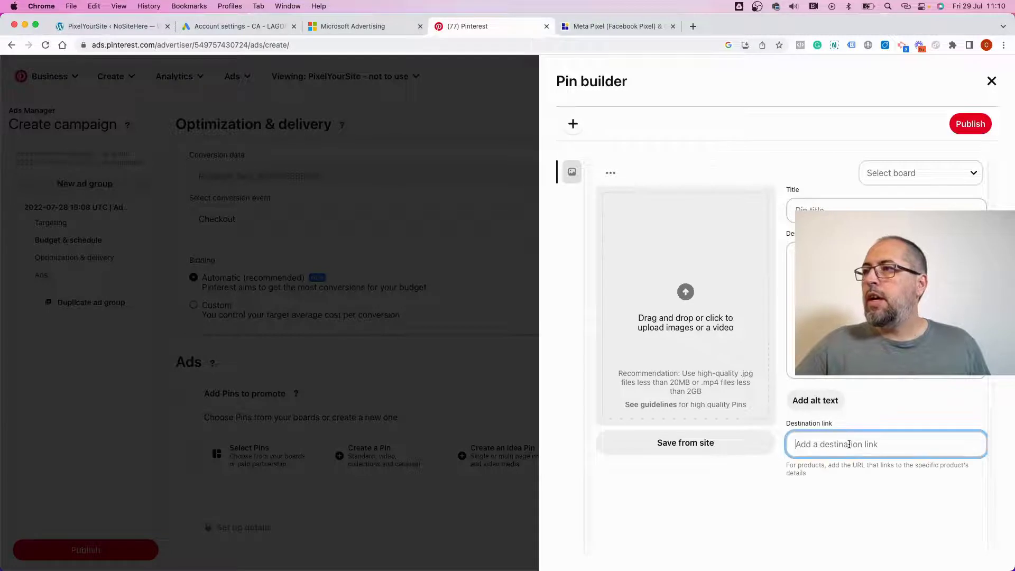
pyautogui.click(596, 31)
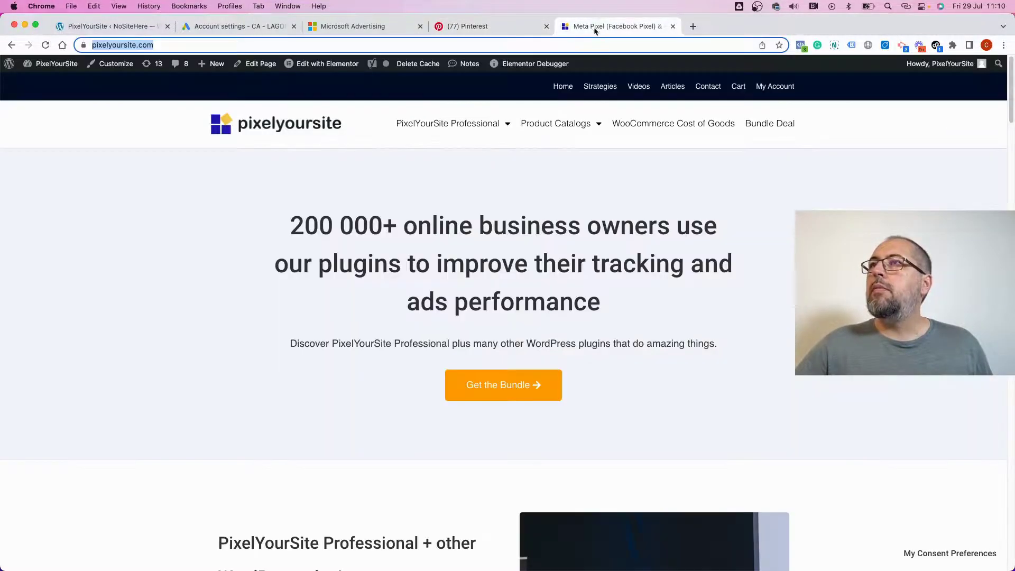
pyautogui.rightClick(148, 50)
pyautogui.click(167, 118)
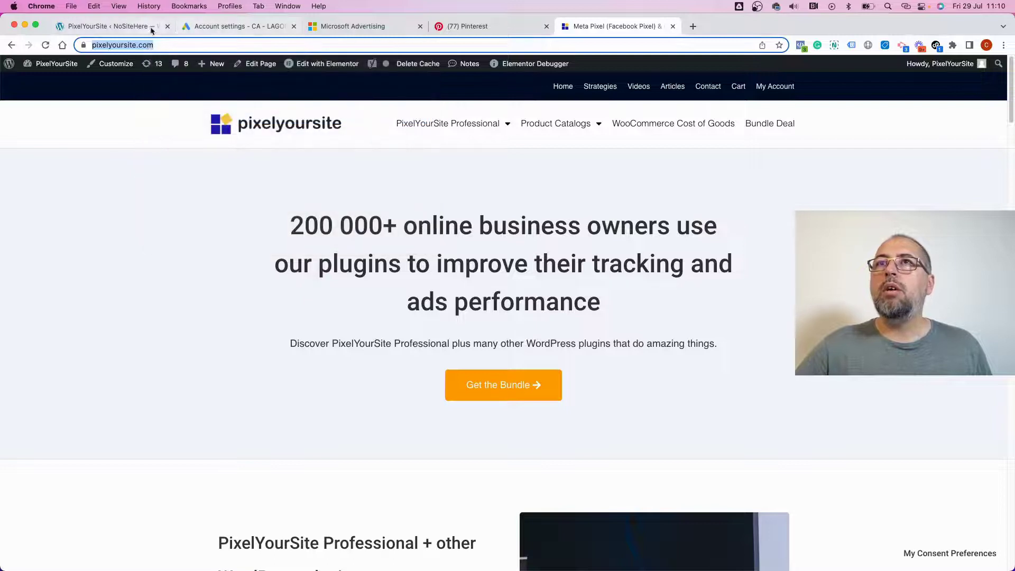
pyautogui.click(496, 28)
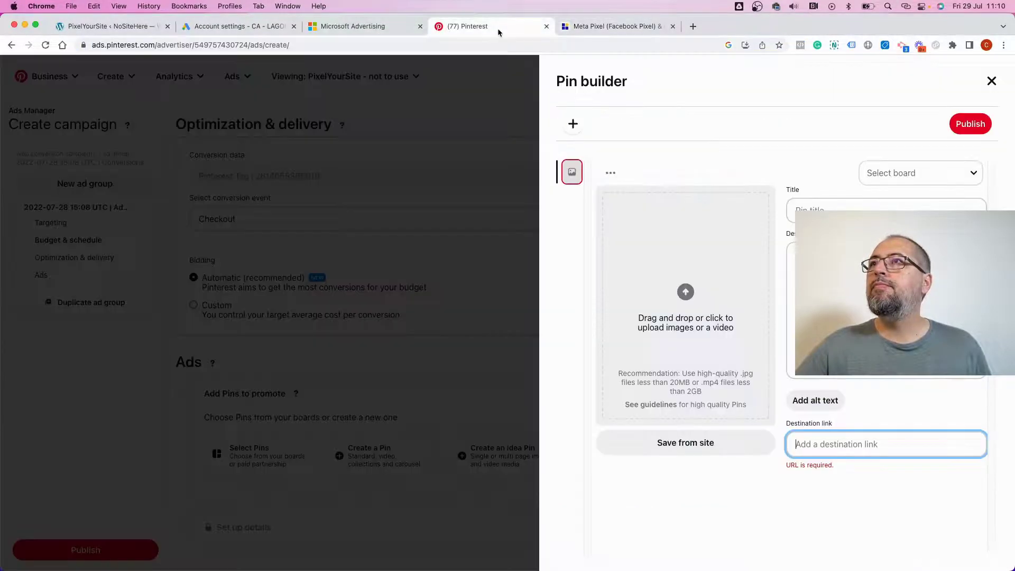
pyautogui.rightClick(845, 452)
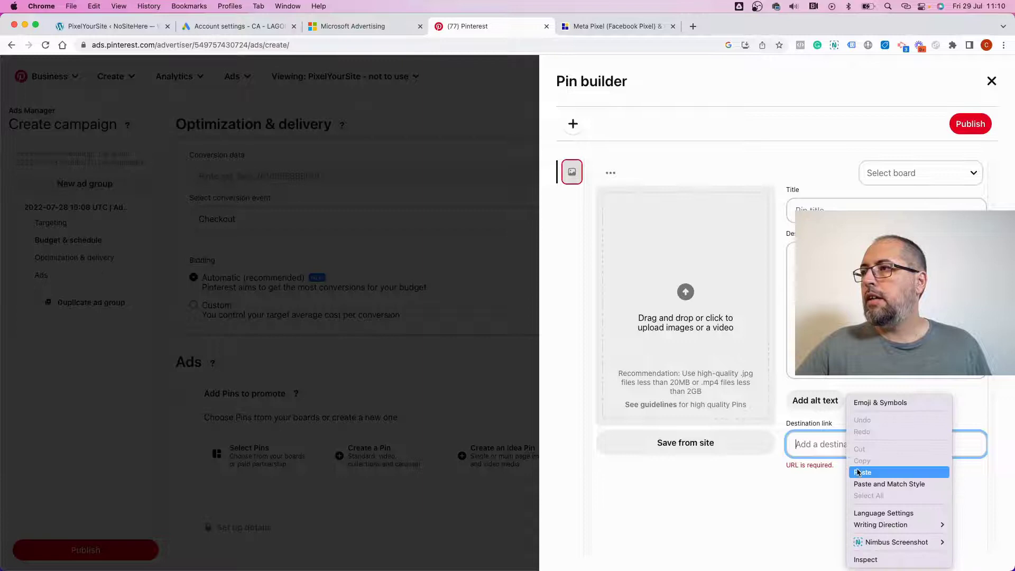
pyautogui.click(856, 472)
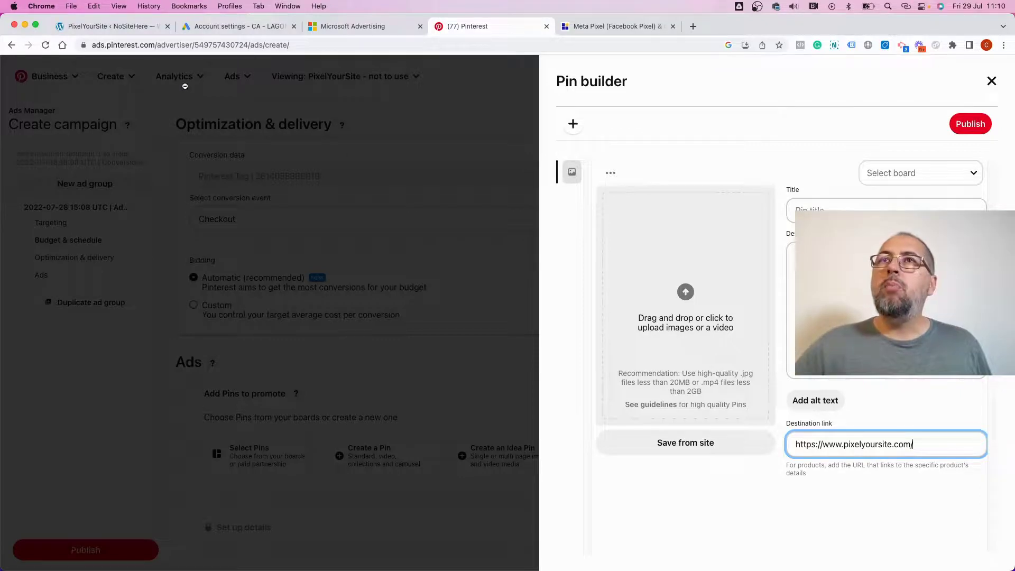
# Step: Open PixelYourSite's UTM Builder in WordPress to show its ready-made Pinterest template
pyautogui.click(128, 25)
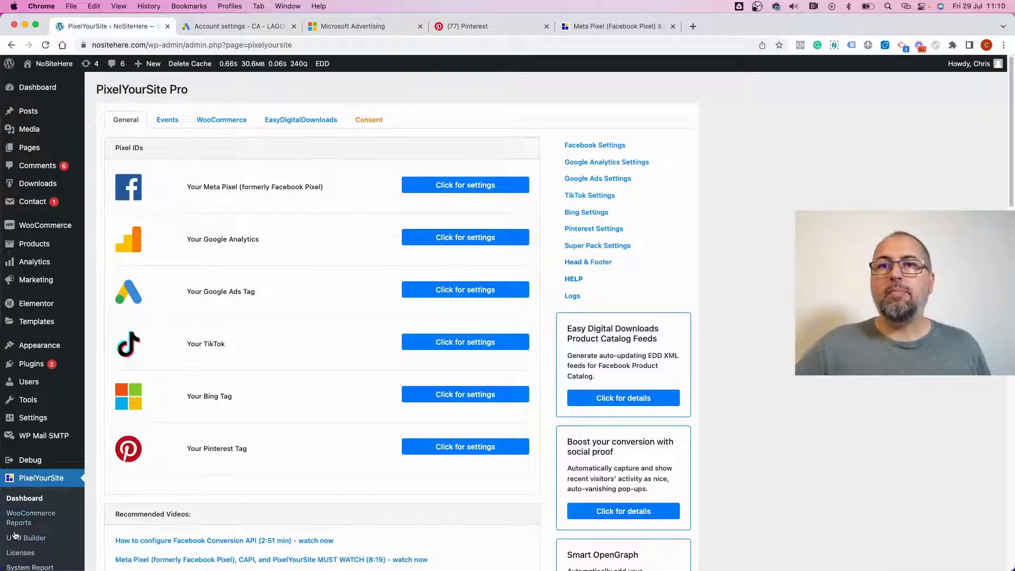
pyautogui.click(14, 538)
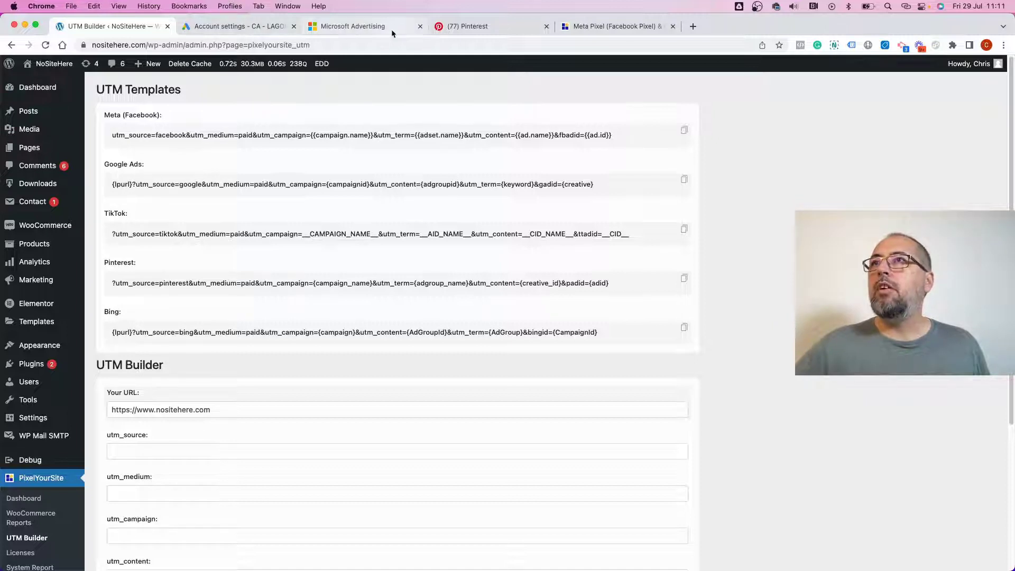
pyautogui.click(468, 30)
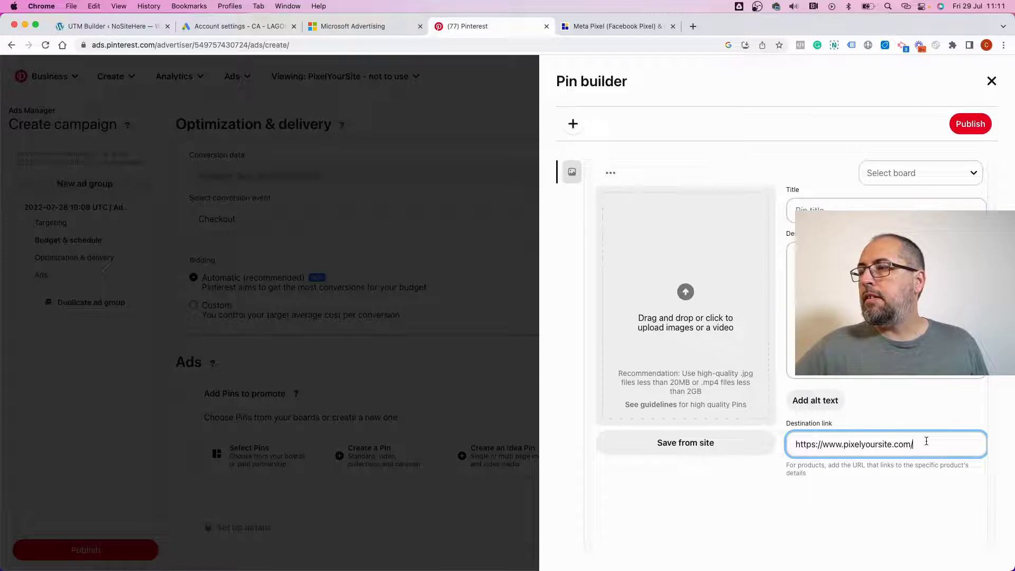
pyautogui.rightClick(925, 444)
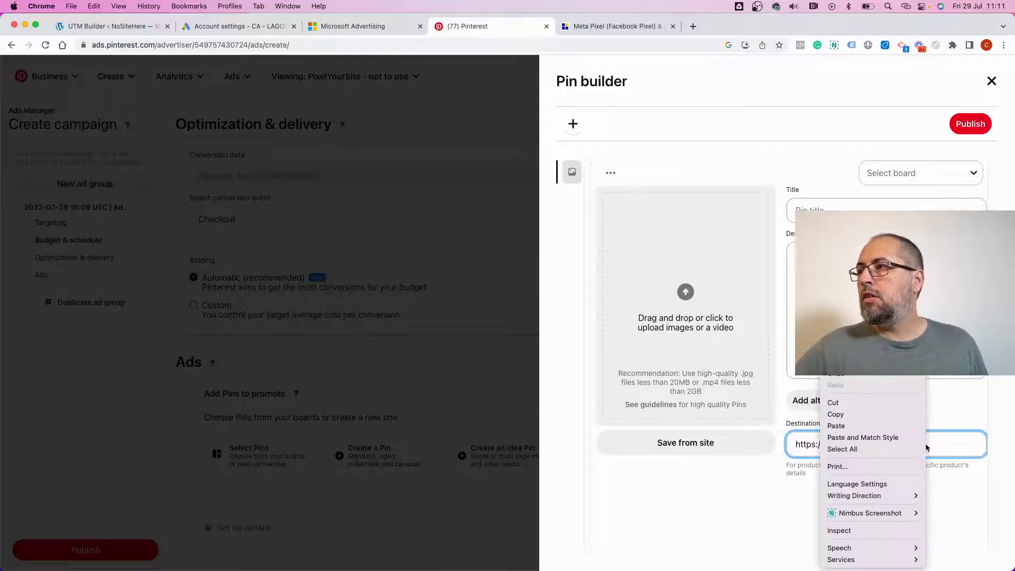
pyautogui.click(869, 426)
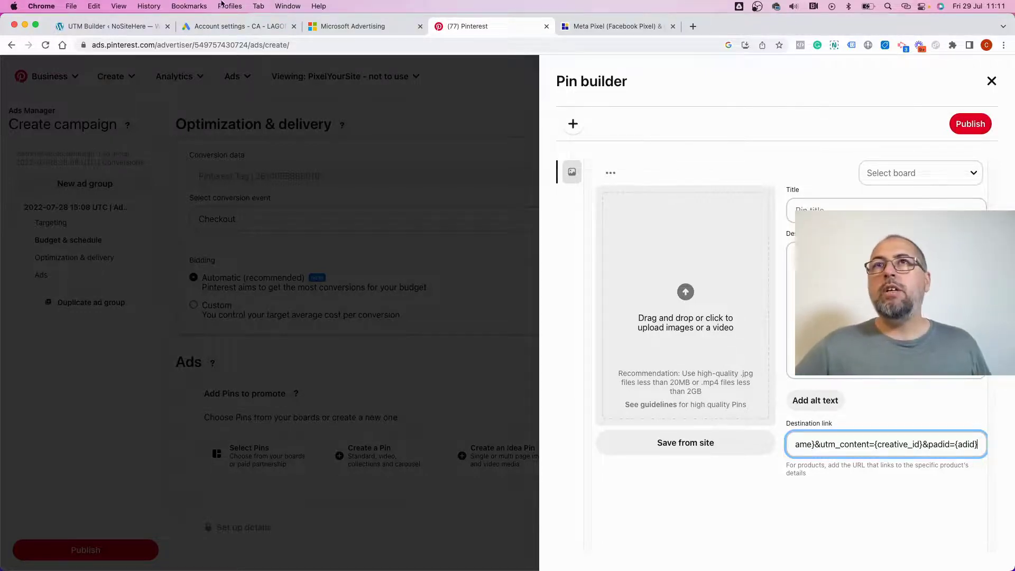
pyautogui.click(120, 28)
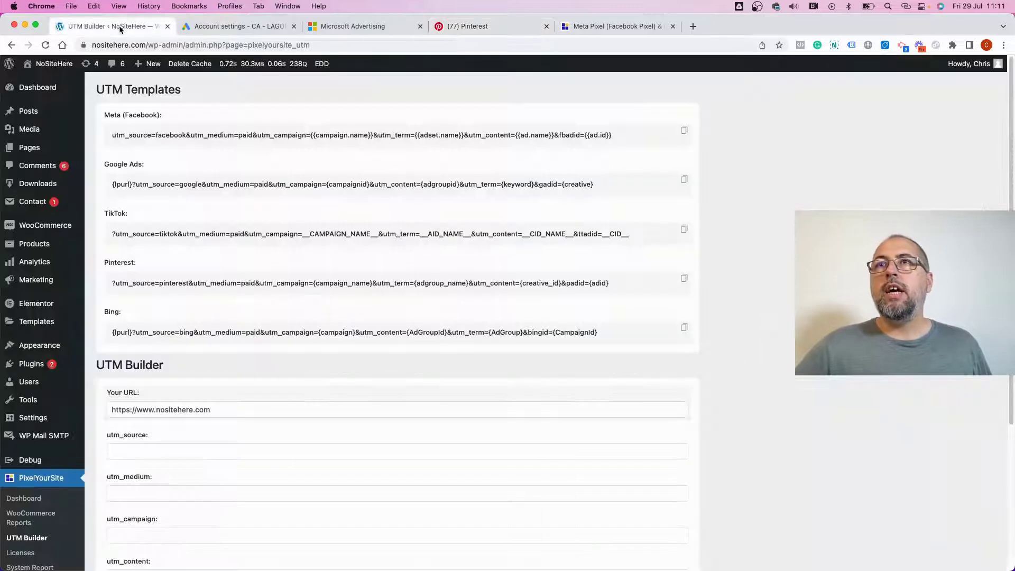
# Step: Go to PixelYourSite's WooCommerce Reports page from the WordPress admin sidebar
pyautogui.click(19, 518)
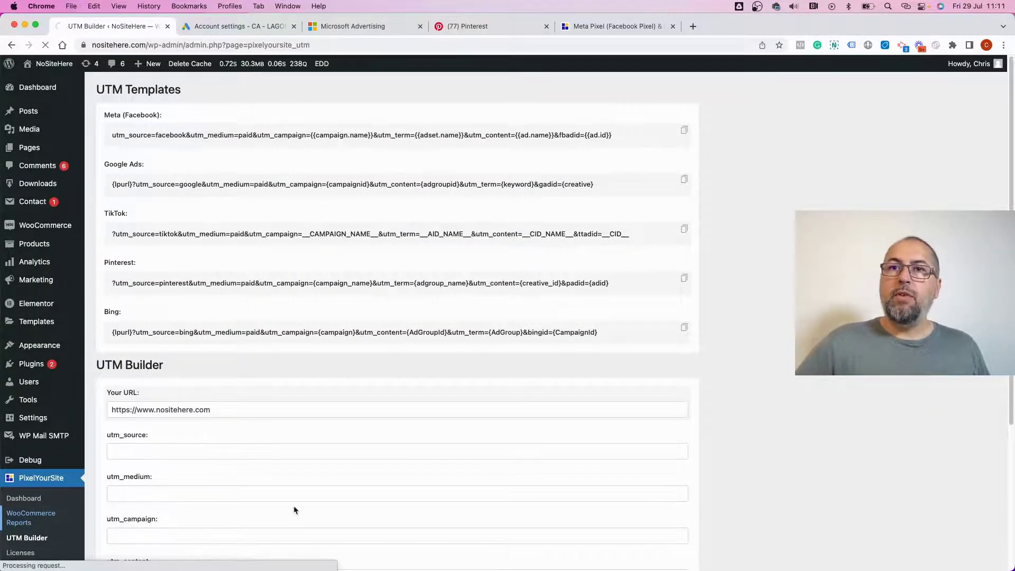